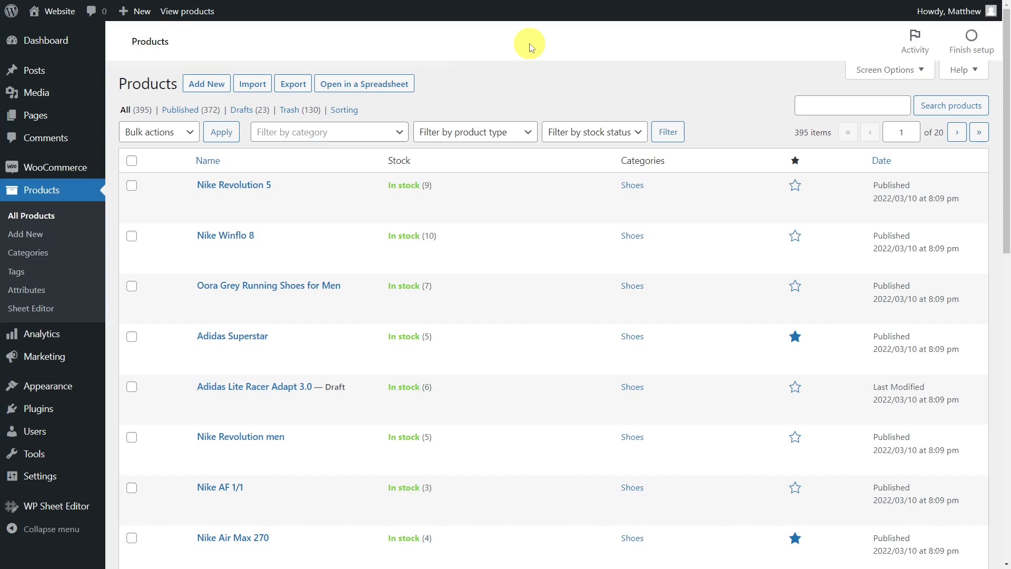
- Open the products in the spreadsheet editor and search for products whose Type equals variable
click(395, 86)
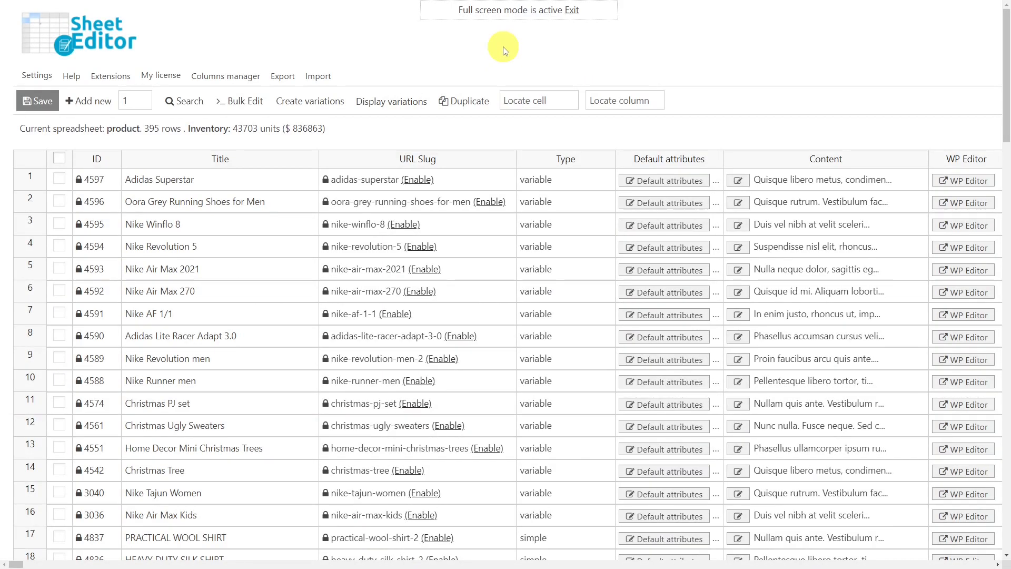
click(191, 103)
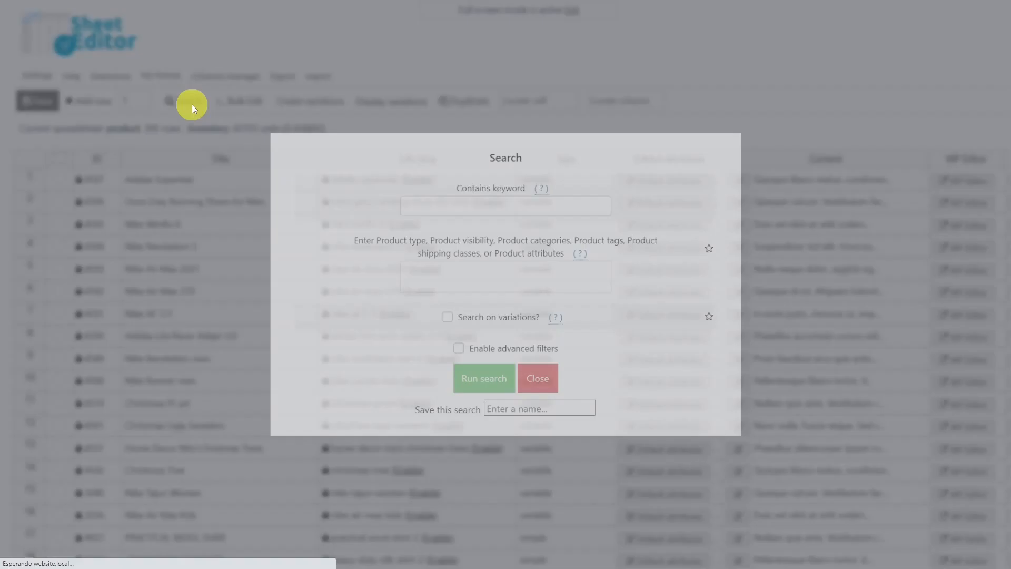
click(460, 347)
click(372, 313)
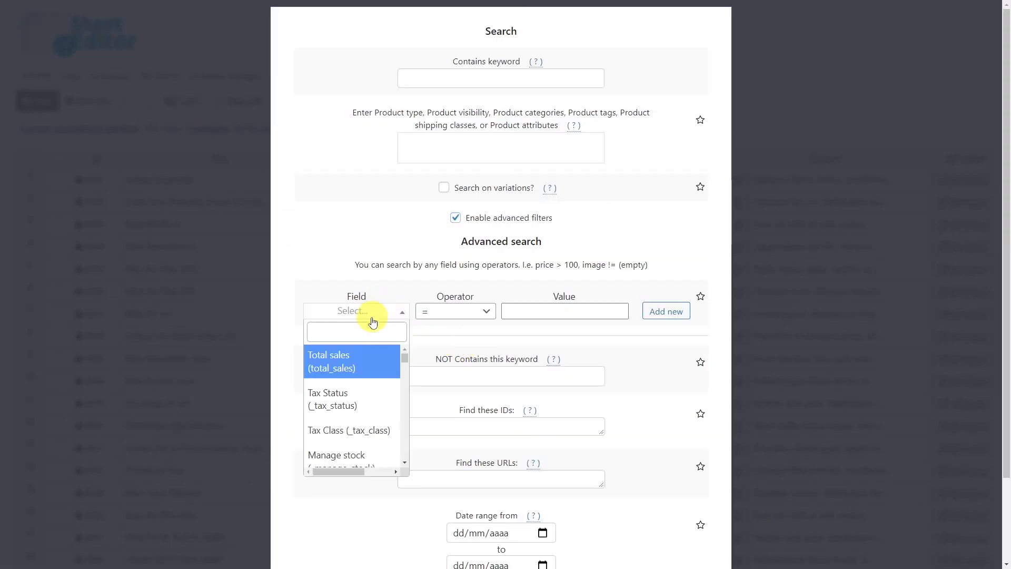
text(ty)
scroll(364, 446, down, 3)
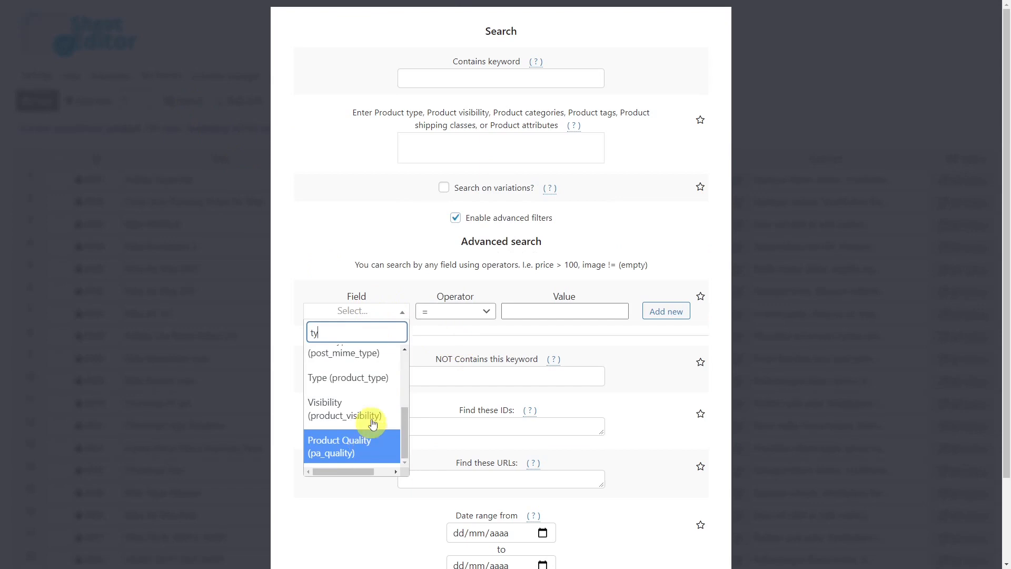
click(370, 378)
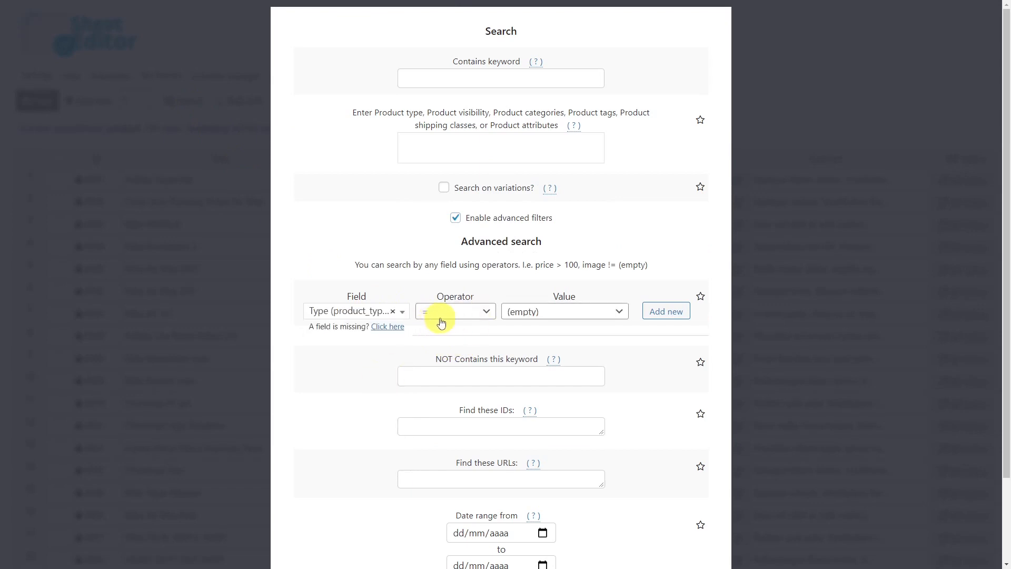
click(563, 314)
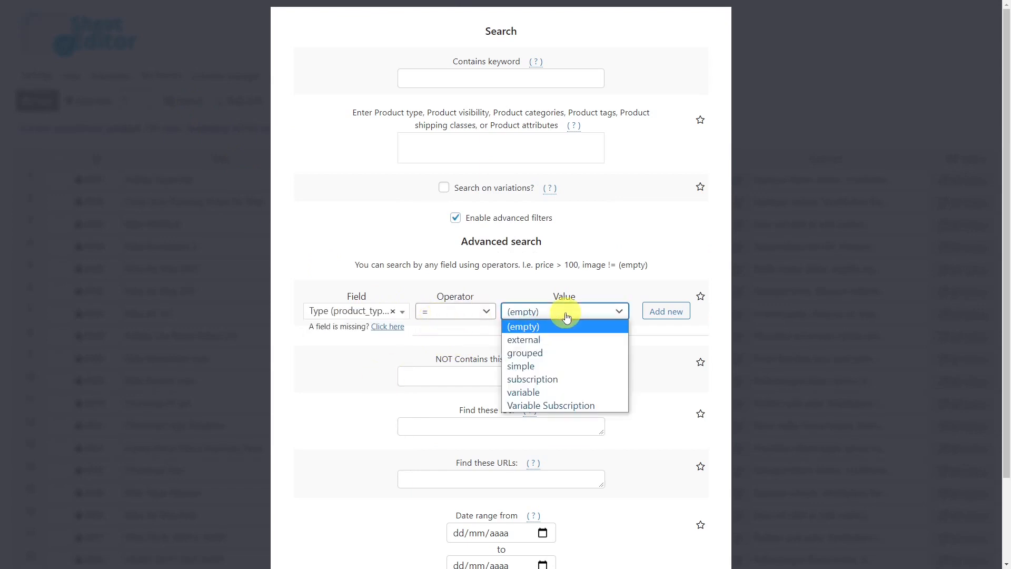
click(532, 393)
scroll(524, 406, down, 2)
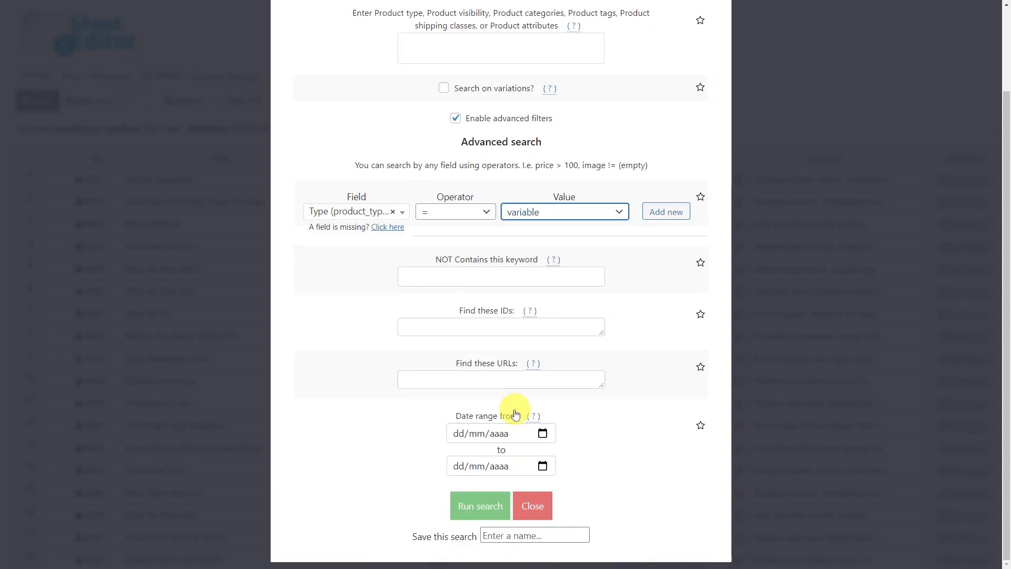
click(477, 509)
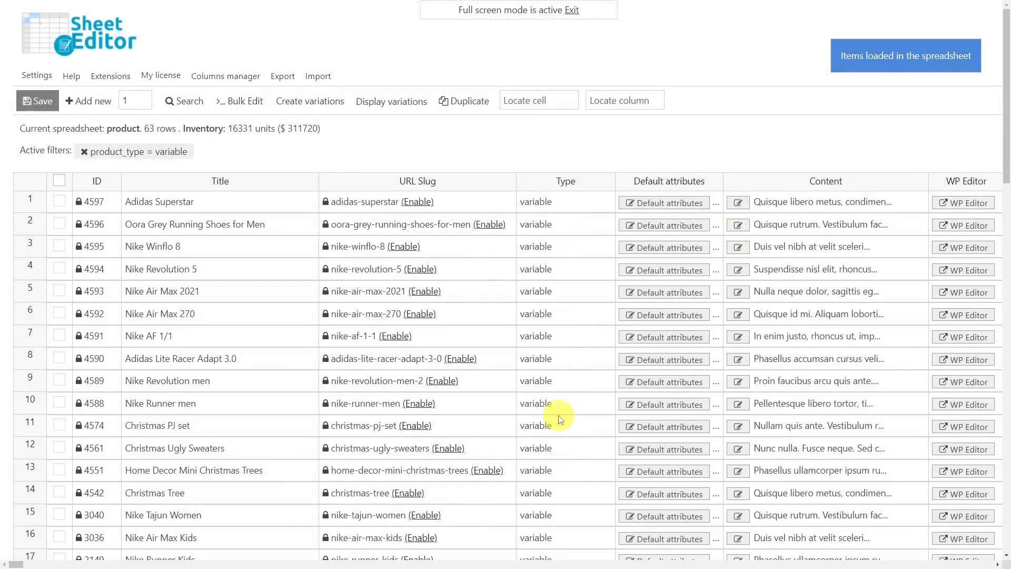
- Open the Adidas Superstar default attributes to inspect them, then close the window
click(655, 203)
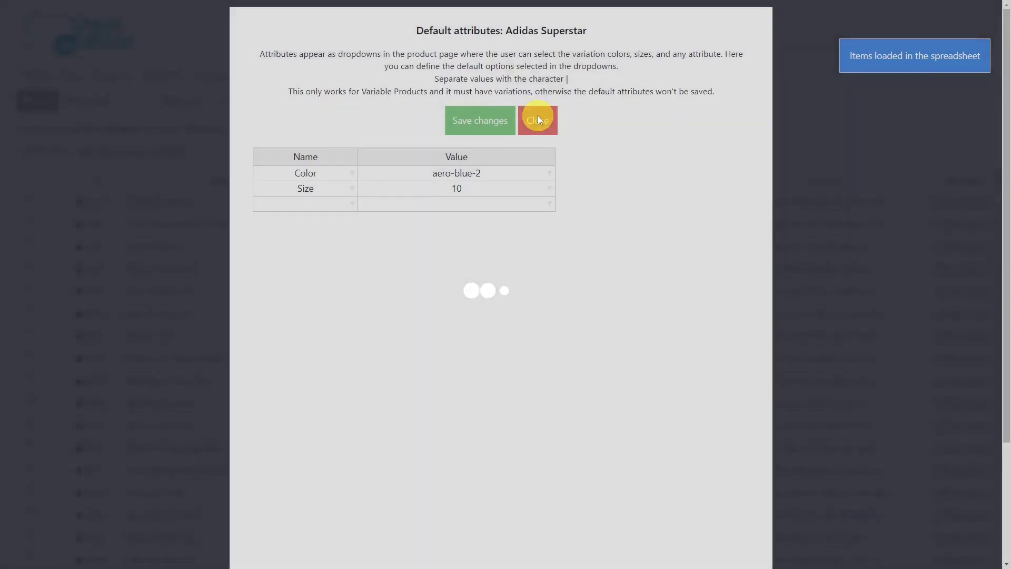
click(538, 119)
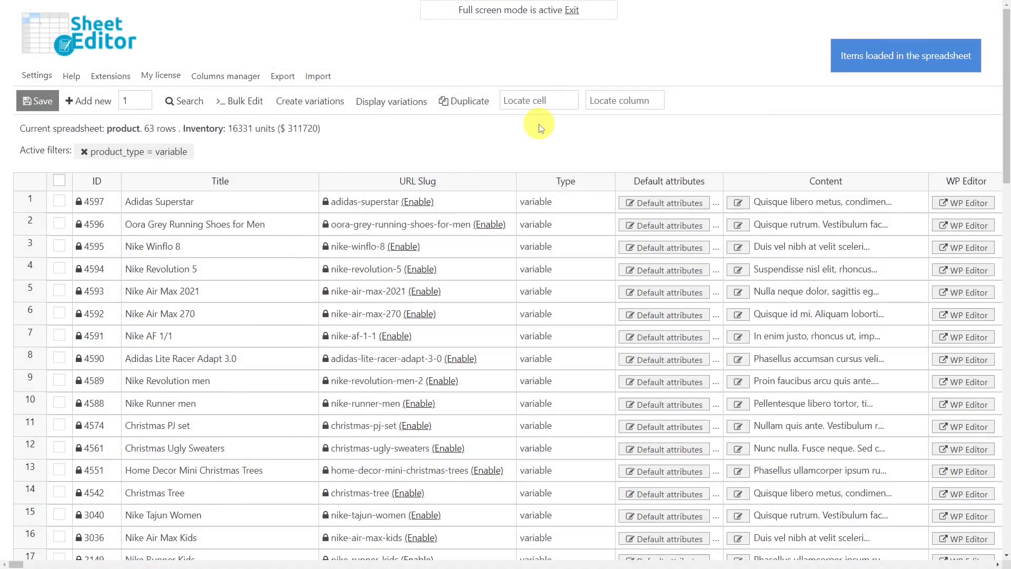
- Bulk edit all rows from the current search, clearing the Default attributes value, and execute it
click(243, 101)
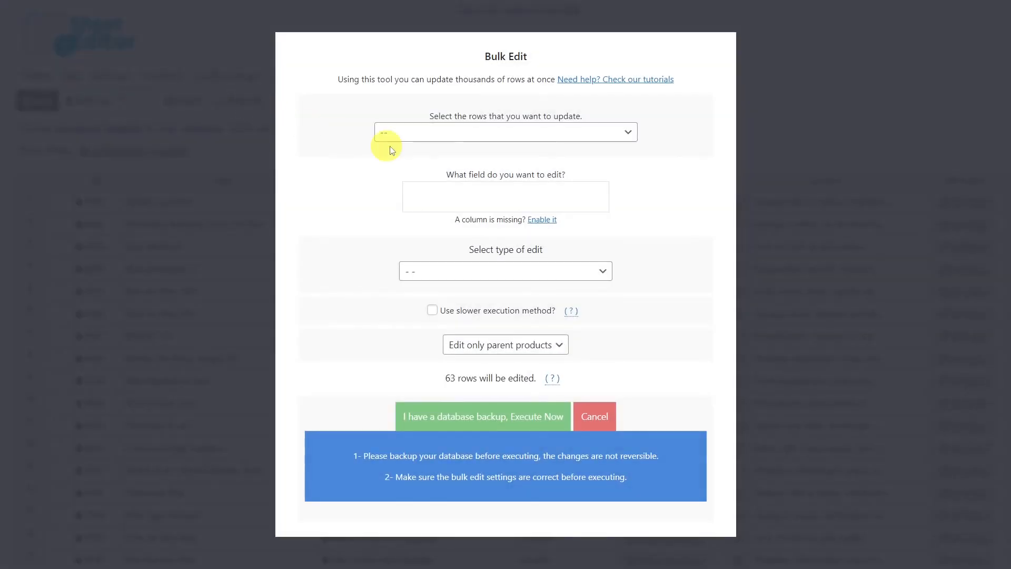
click(562, 132)
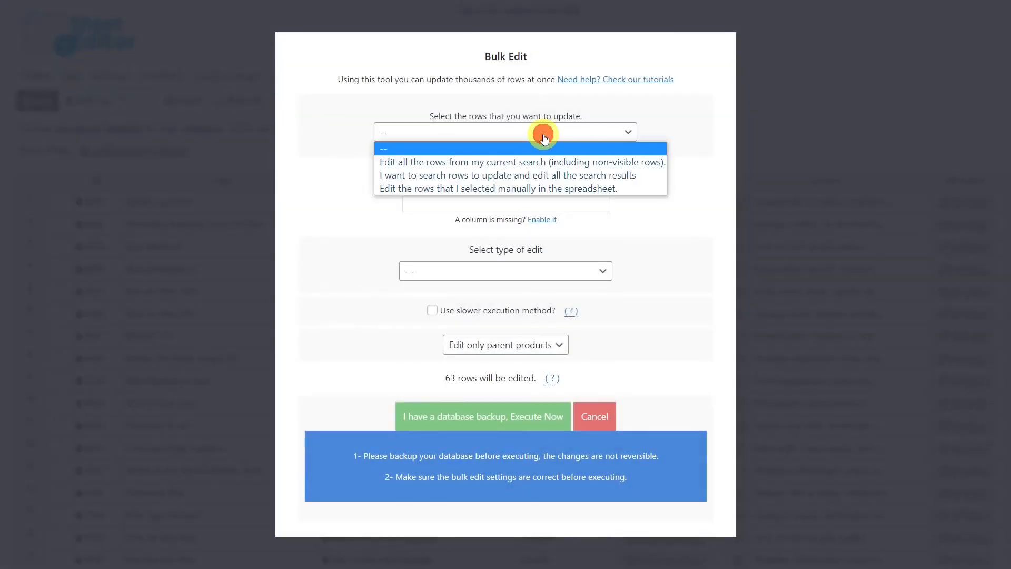
click(495, 163)
click(482, 195)
text(def)
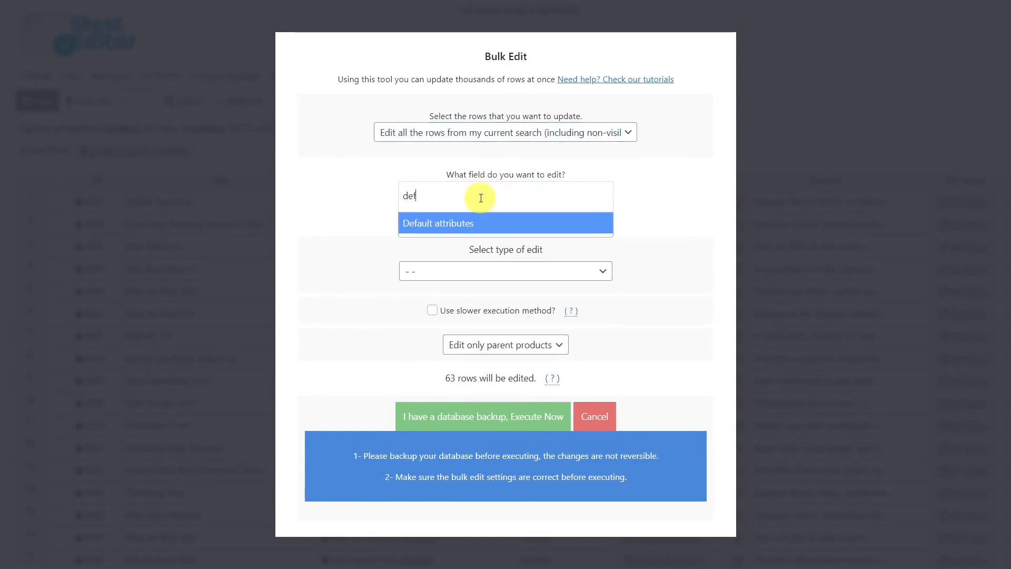
click(481, 224)
click(484, 272)
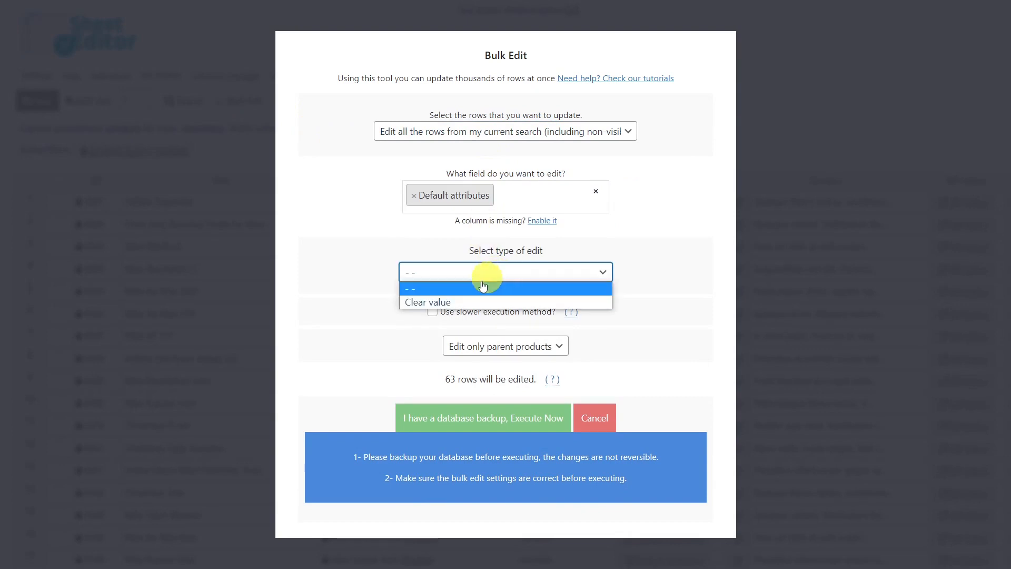
click(449, 301)
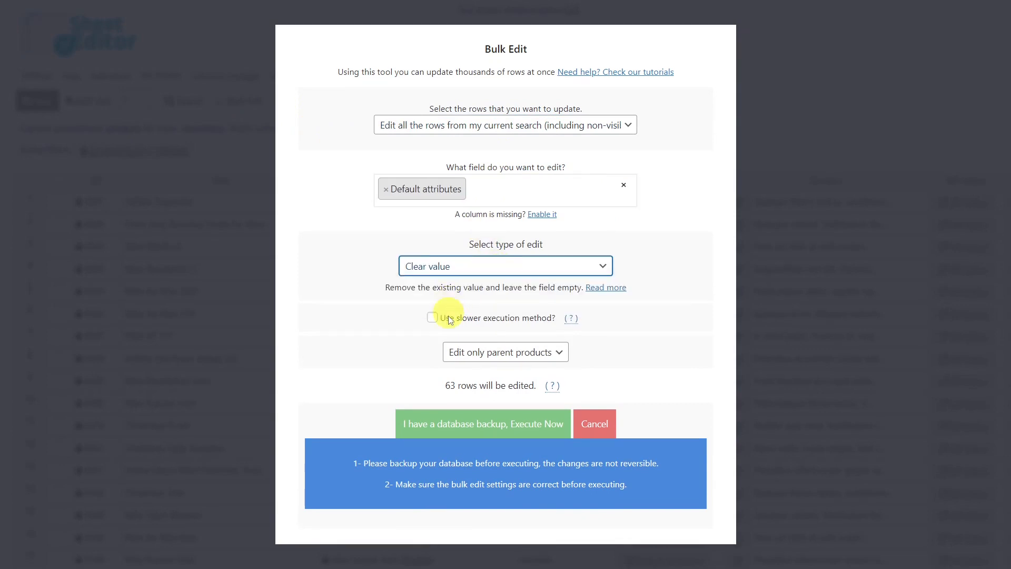
click(479, 425)
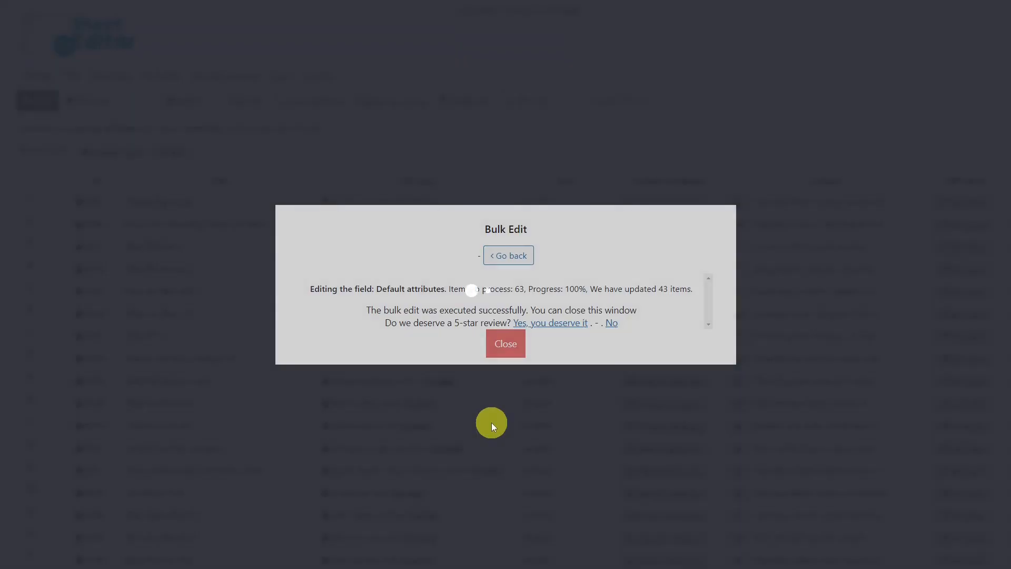
click(507, 342)
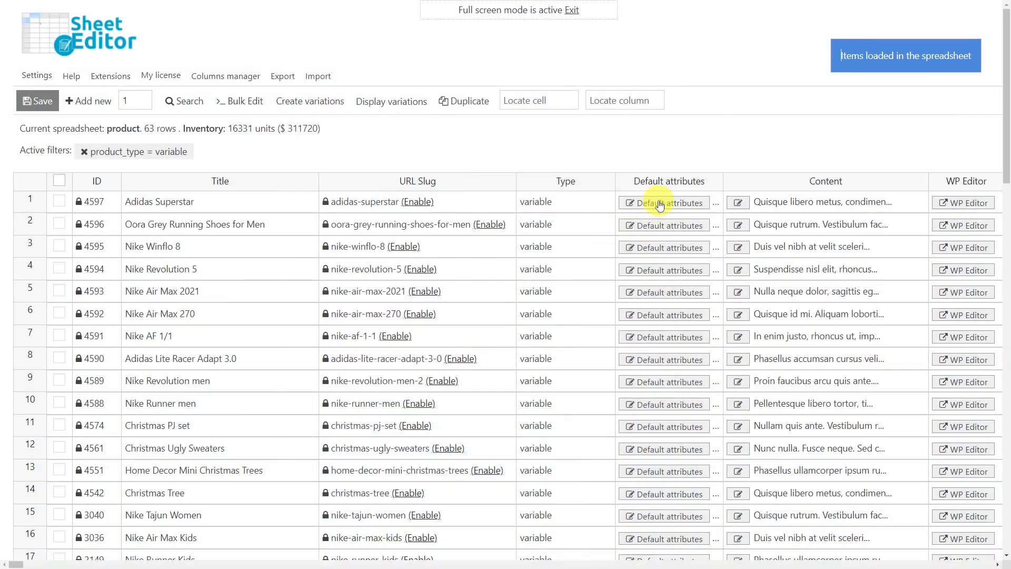
- Open the Adidas Superstar default attributes to check them, then close the window
click(659, 205)
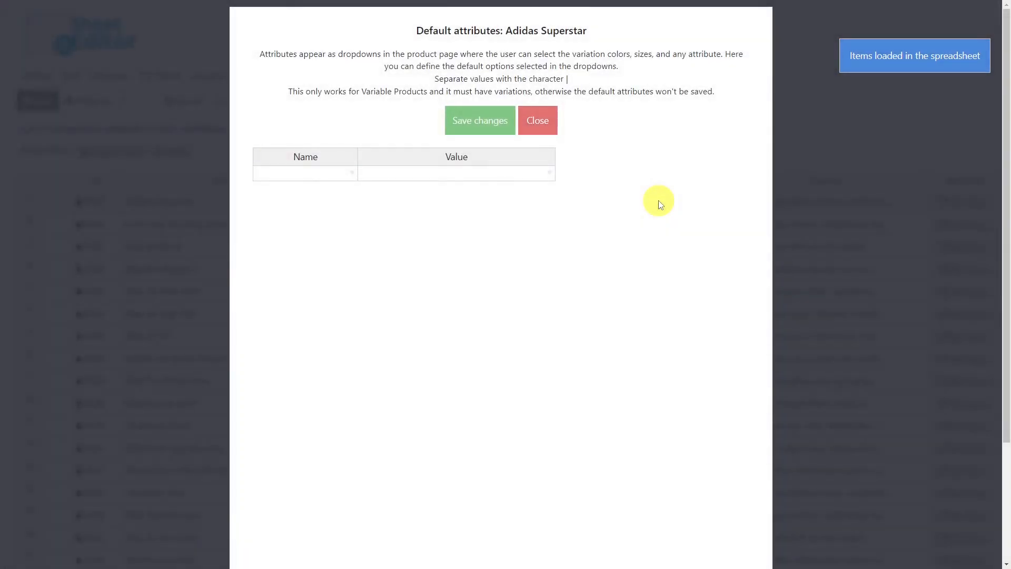
click(549, 125)
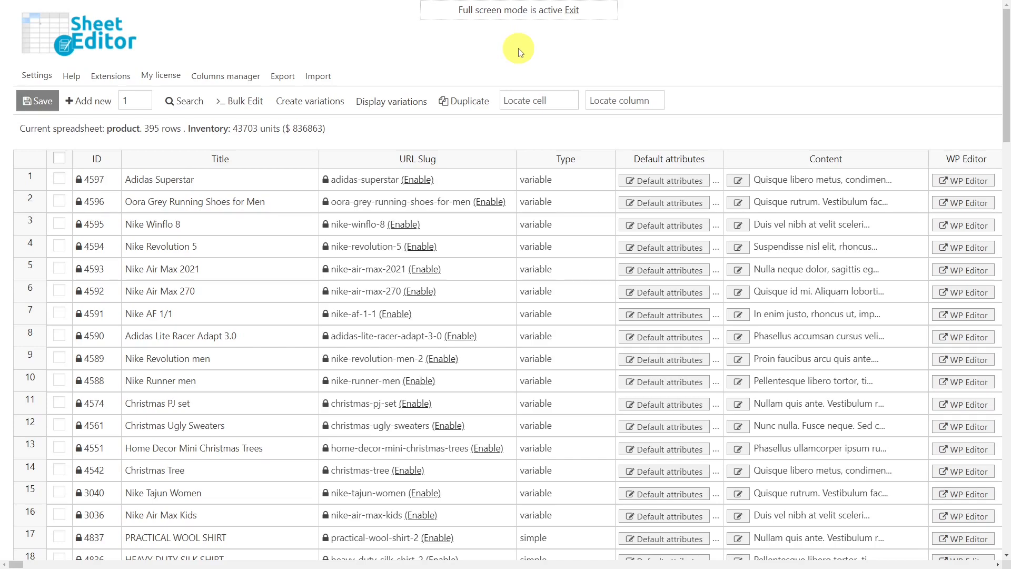
- Start a bulk edit on search results, searching for keyword christmas with Type equal to variable
click(243, 101)
click(242, 102)
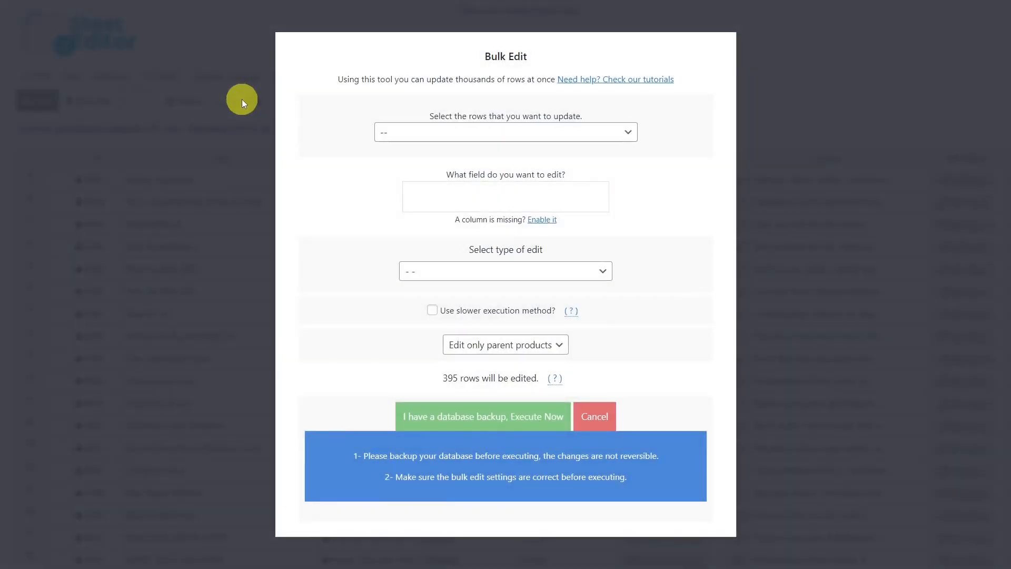
click(595, 133)
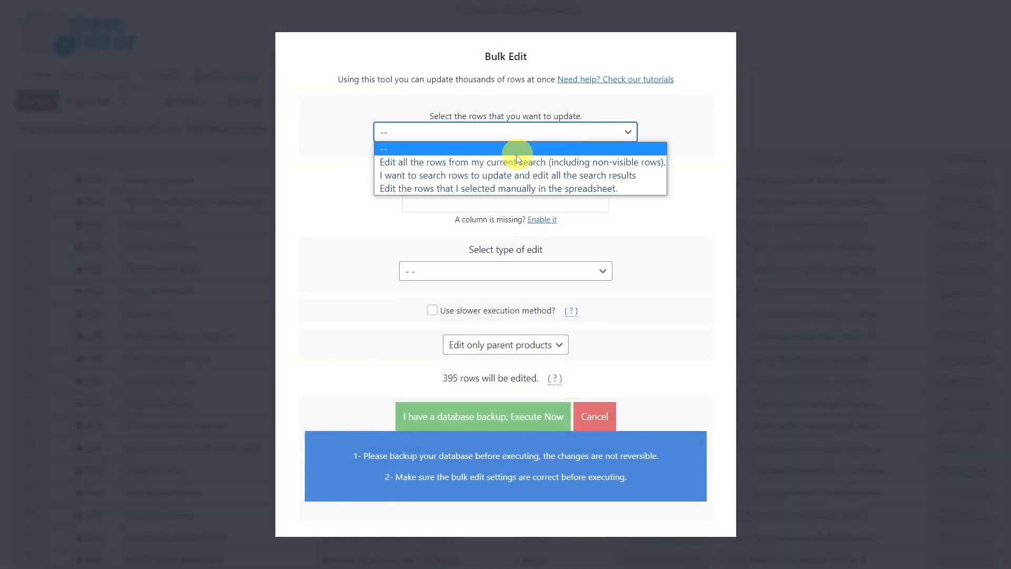
click(503, 176)
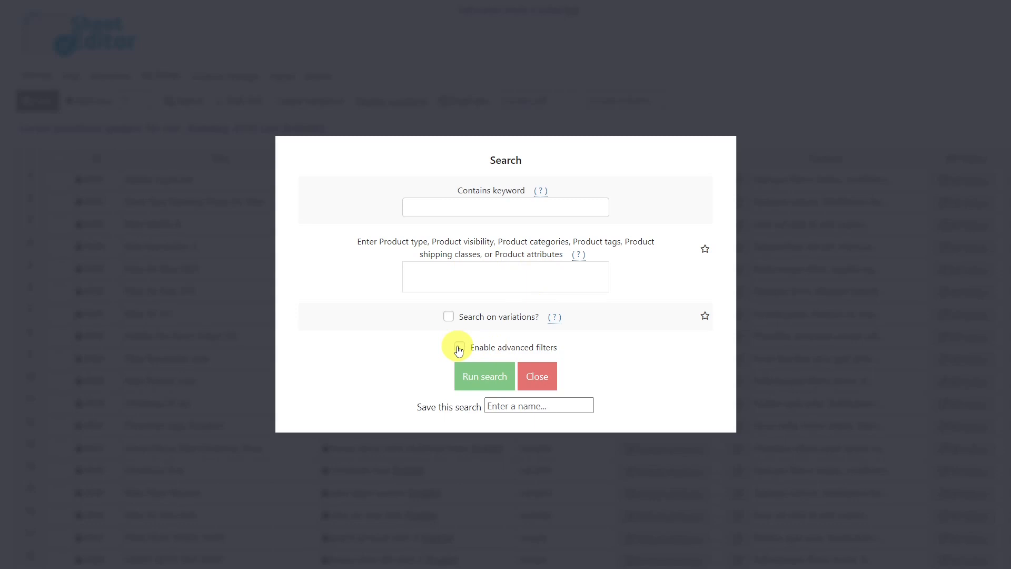
click(489, 208)
text(christmas)
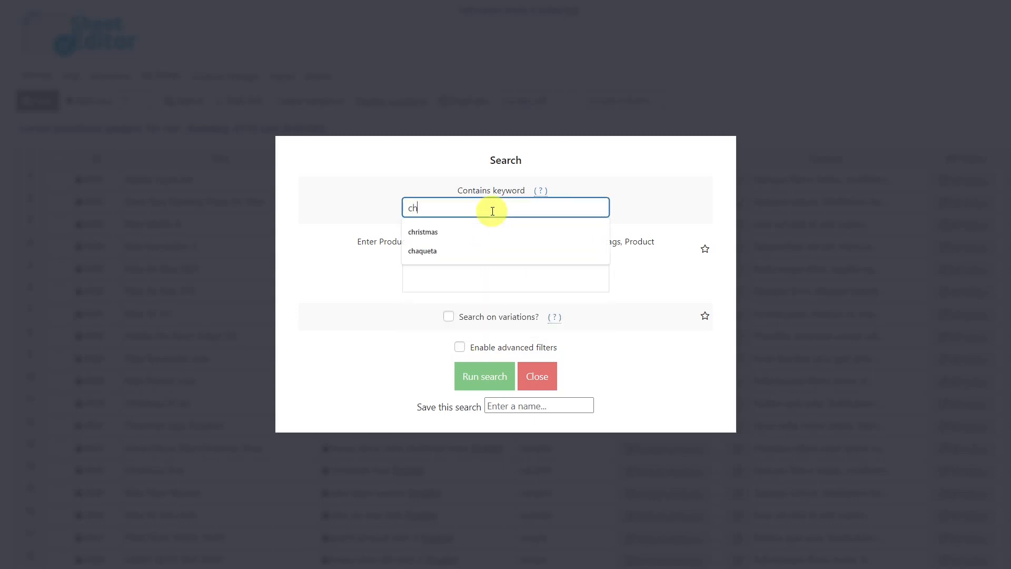
click(470, 234)
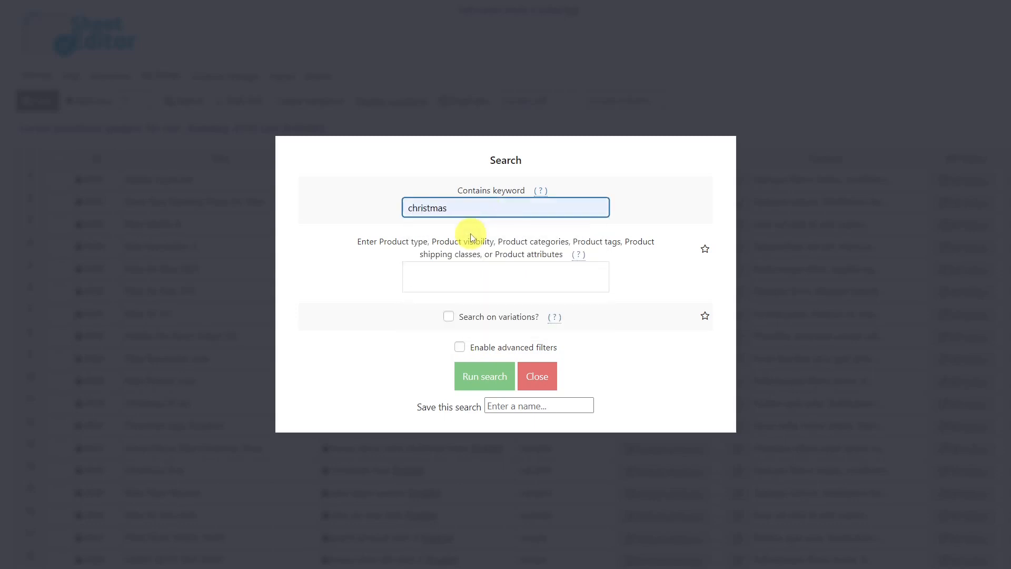
click(460, 347)
click(366, 312)
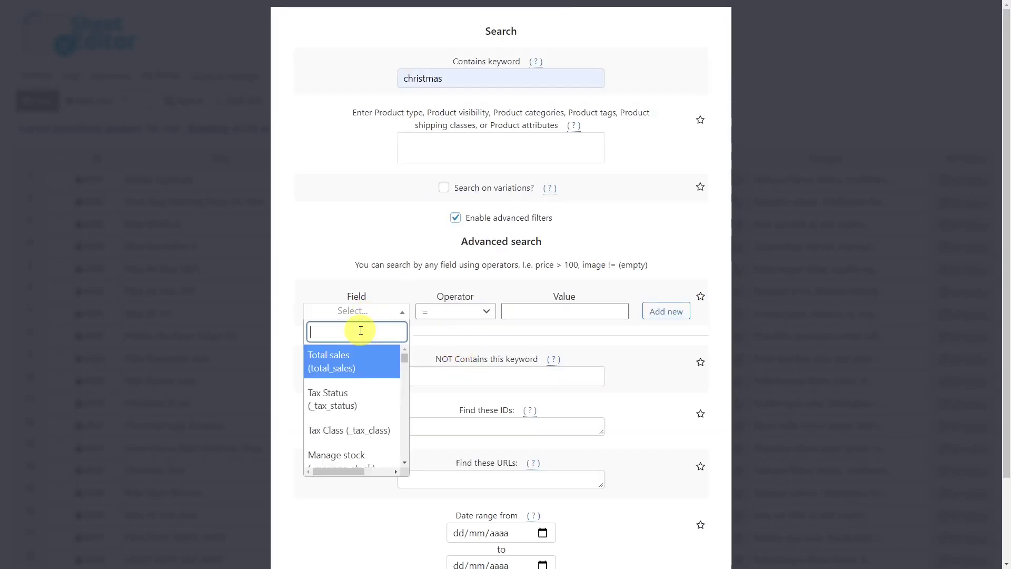
text(type)
scroll(350, 416, down, 2)
click(349, 452)
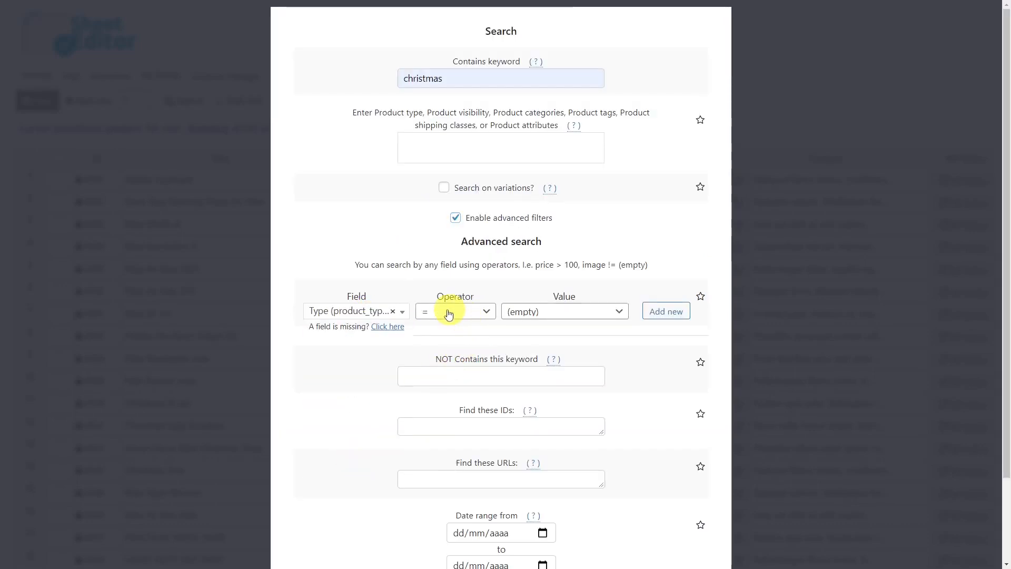
click(559, 314)
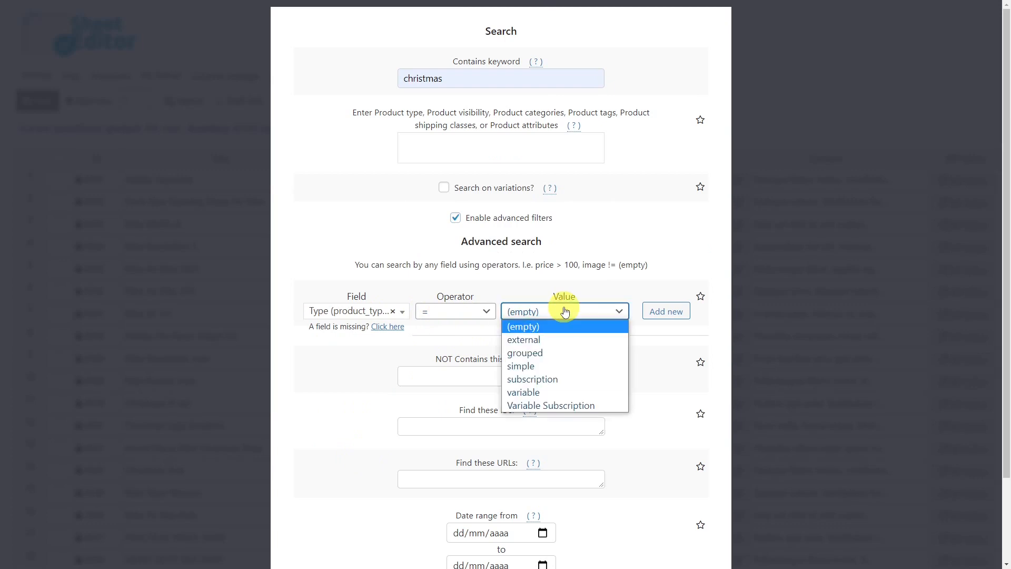
click(540, 394)
scroll(540, 396, down, 2)
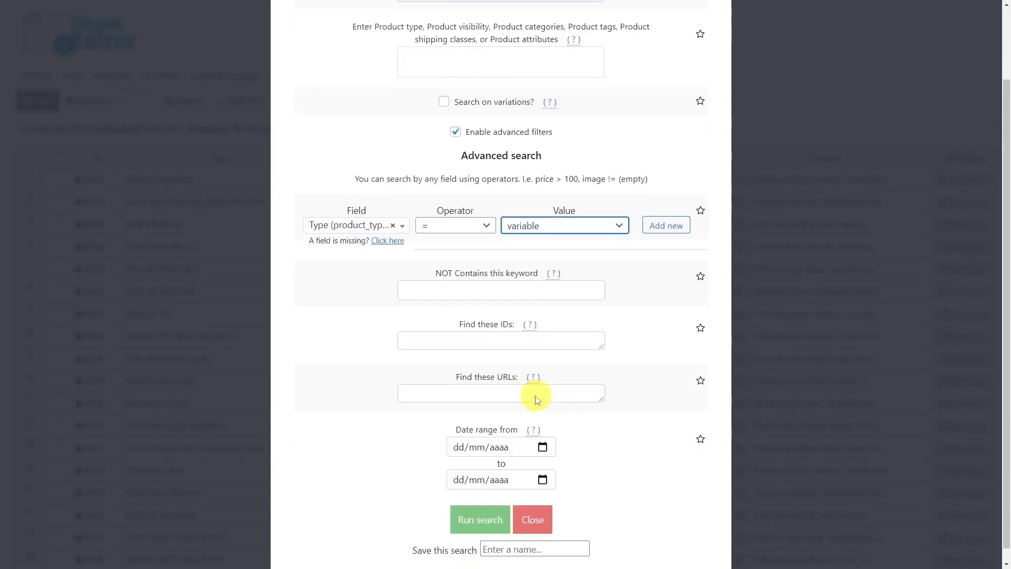
click(481, 507)
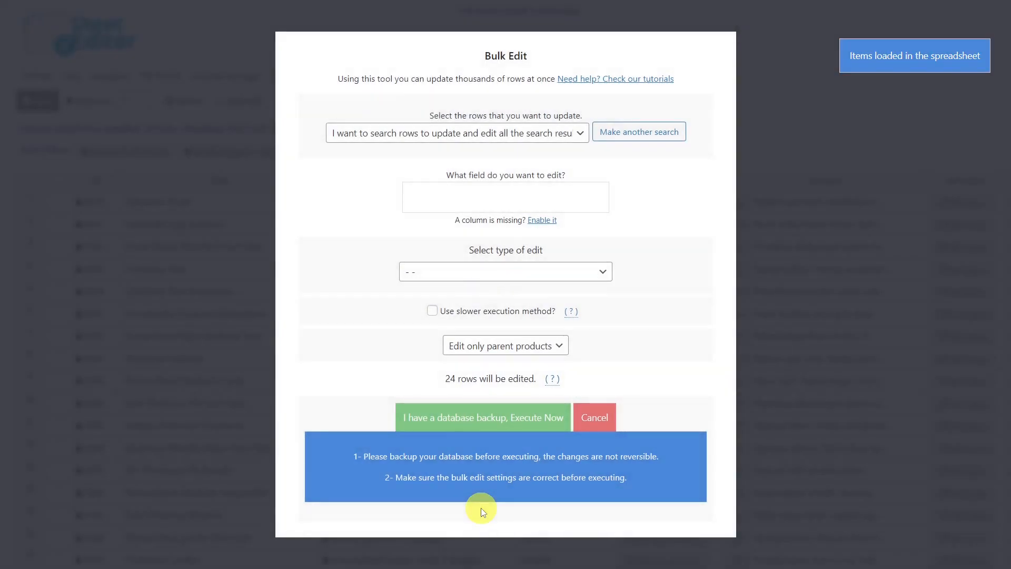
- Set the bulk edit to clear the Default attributes value for the search results and execute it
click(446, 199)
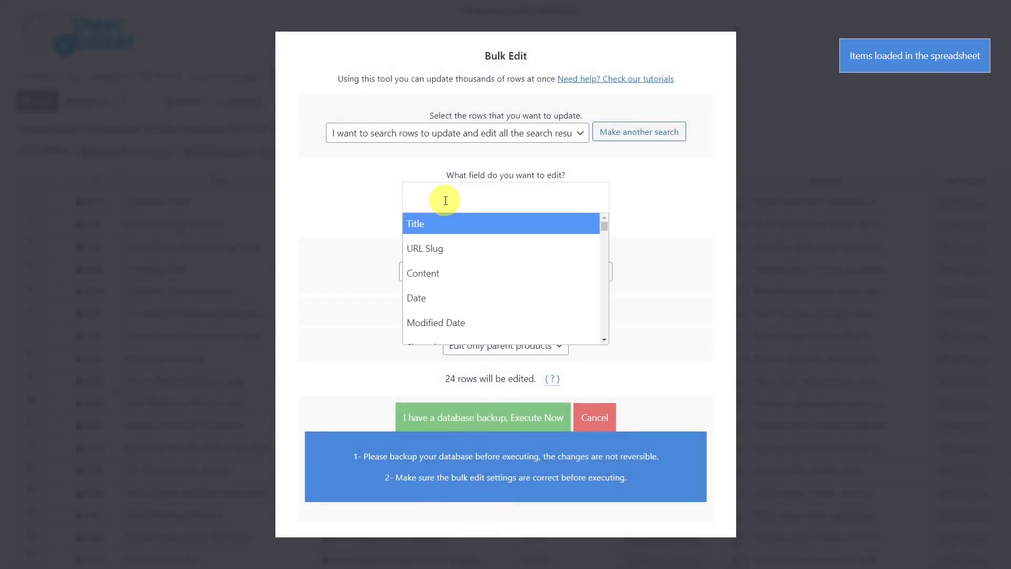
text(def)
click(445, 222)
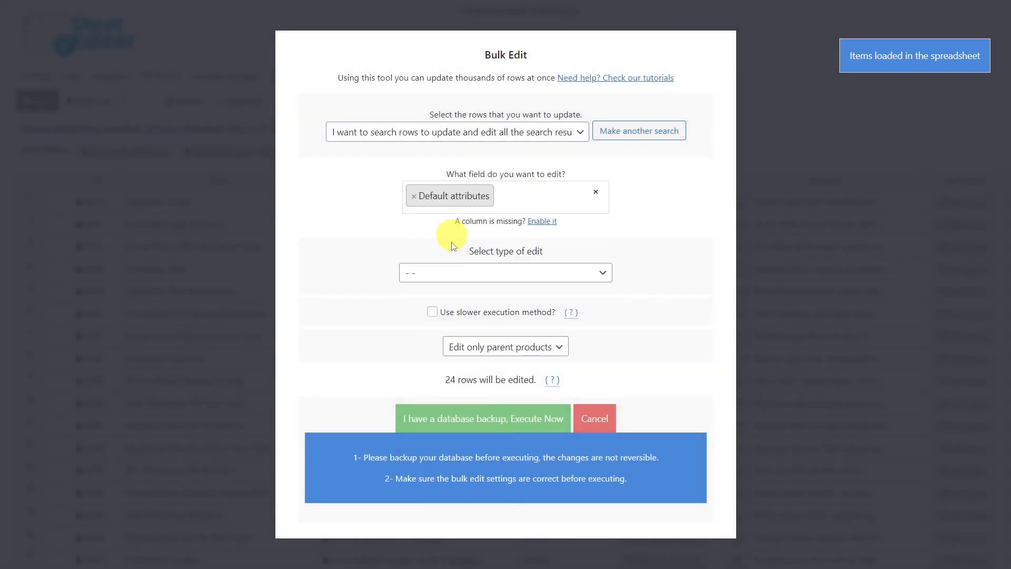
click(472, 274)
click(450, 302)
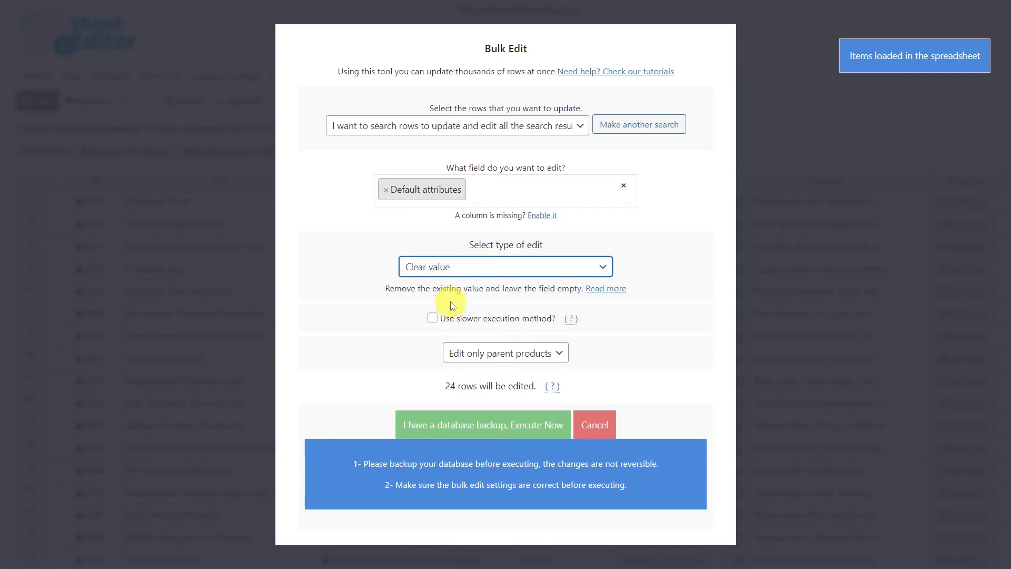
click(480, 425)
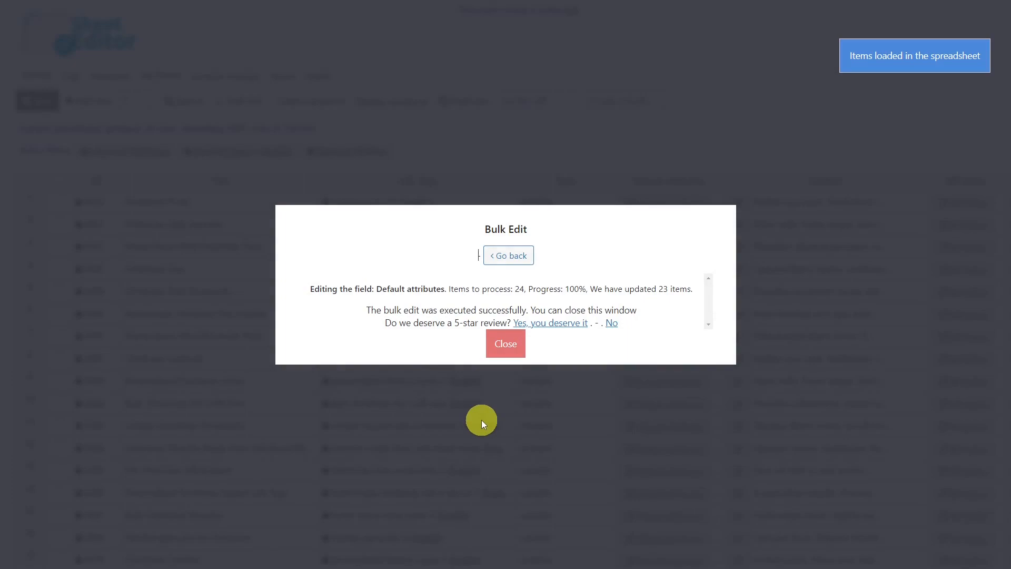
click(510, 344)
- Open the Christmas PJ set default attributes to check them, then close the window
click(668, 204)
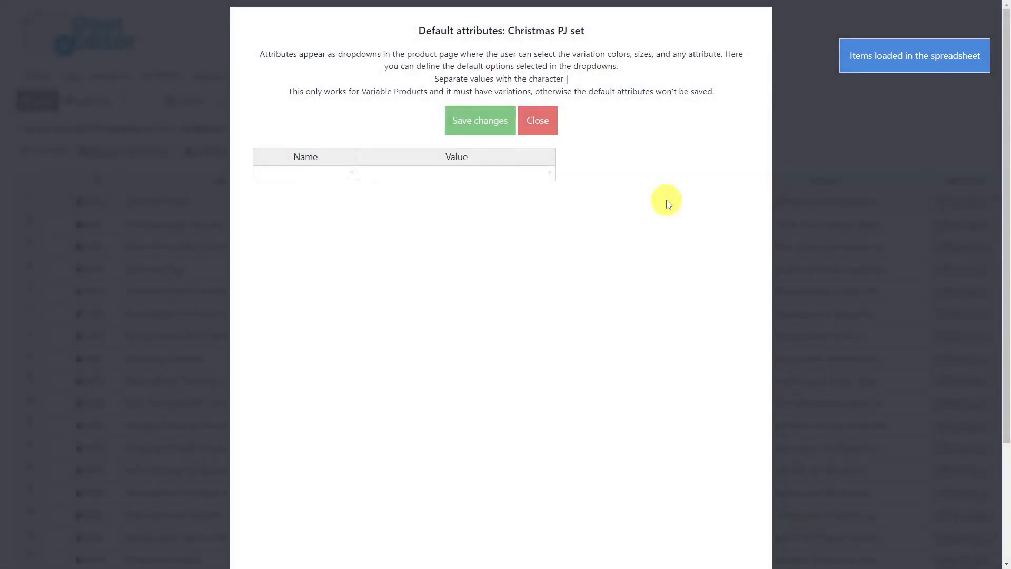
click(539, 120)
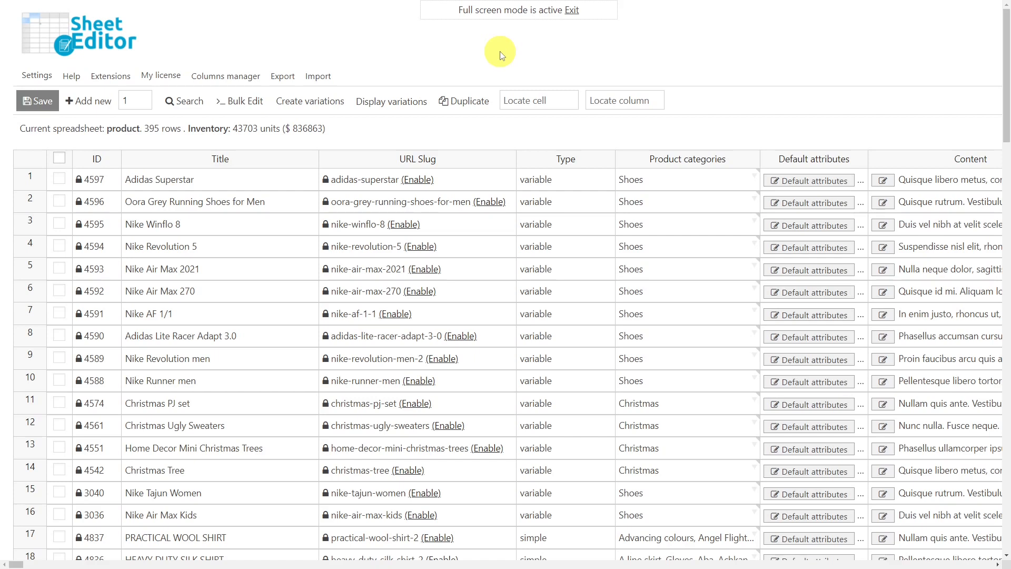
- Start a bulk edit on search results, searching by the Shoes product category
click(254, 99)
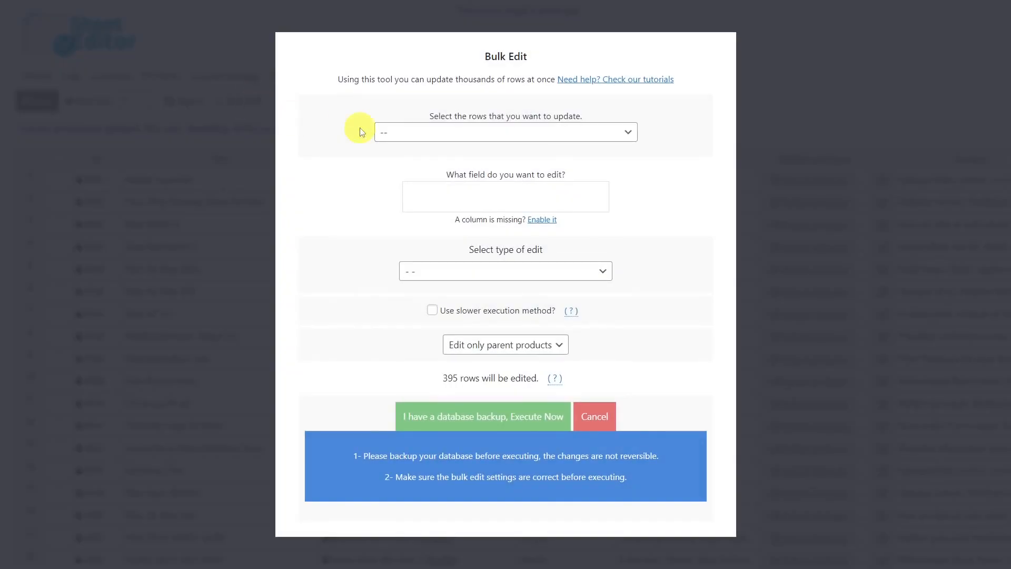
click(573, 132)
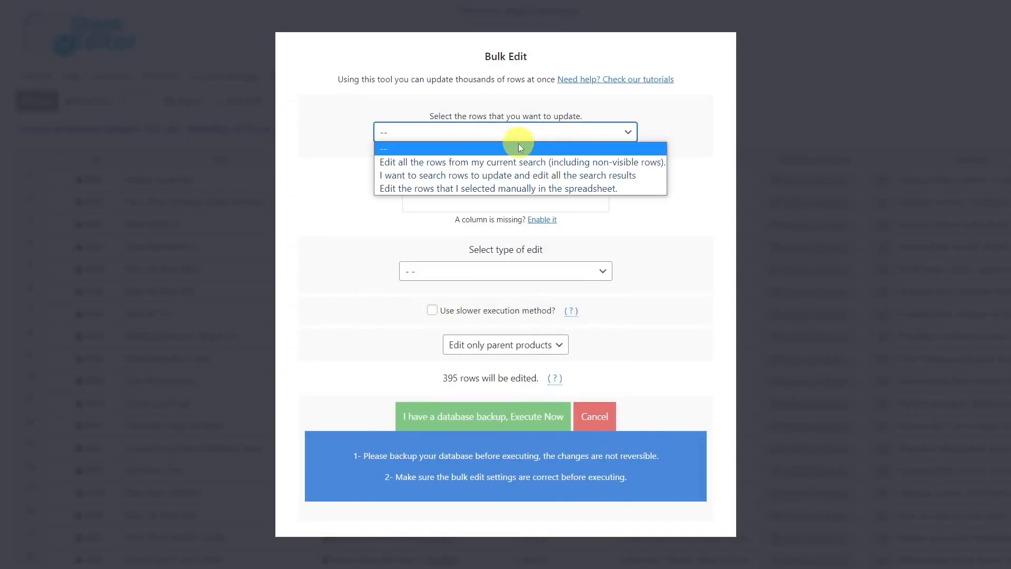
click(491, 176)
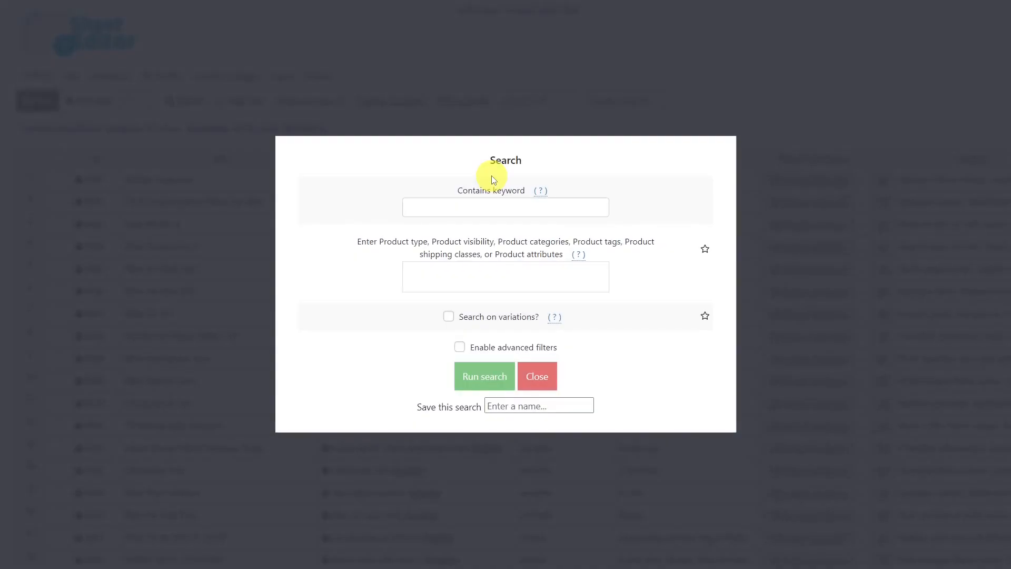
click(469, 276)
text(shoe)
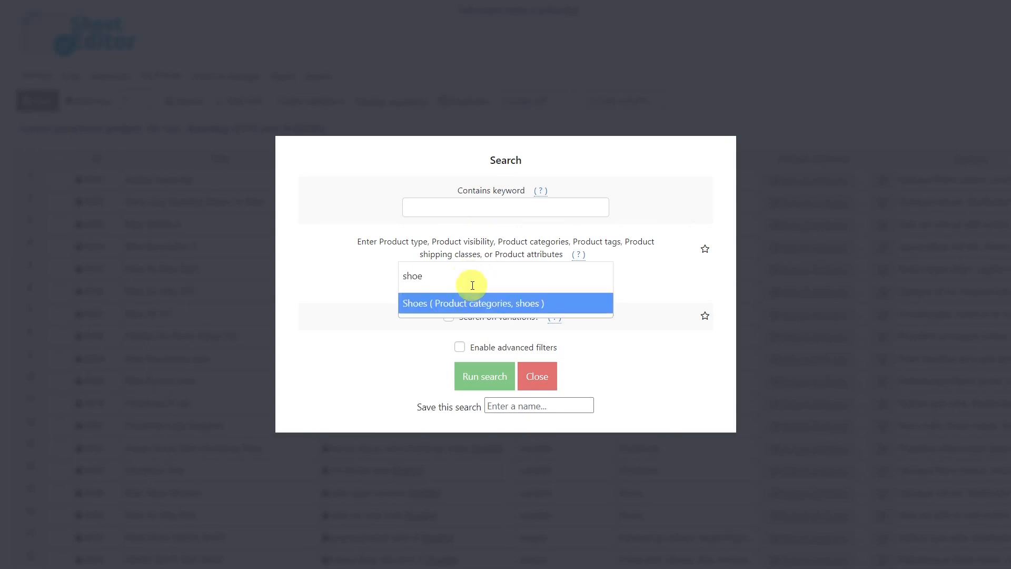
click(482, 298)
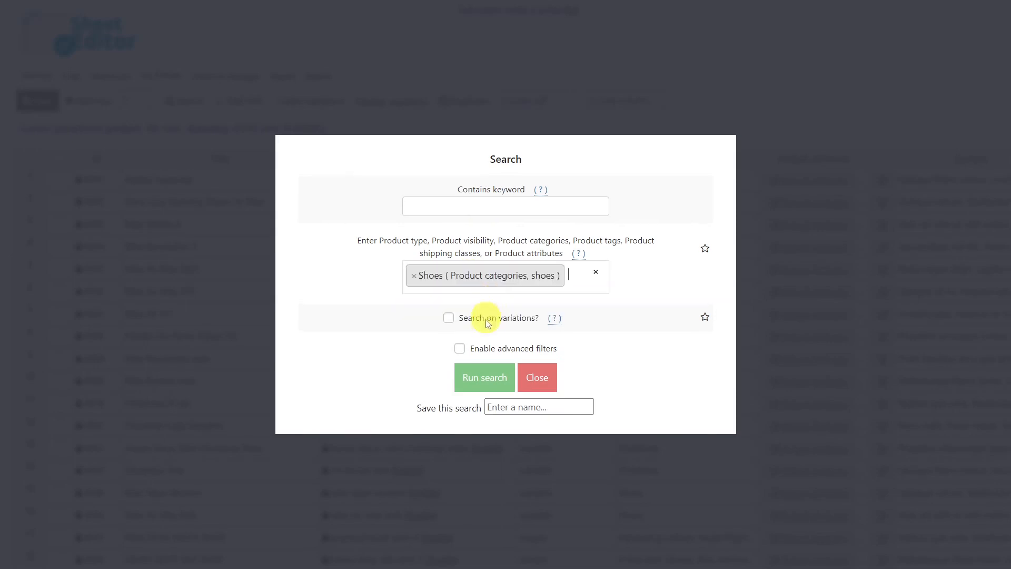
- Enable advanced filters, add a filter with Type equal to variable, and run the search
click(459, 348)
click(374, 314)
text(t)
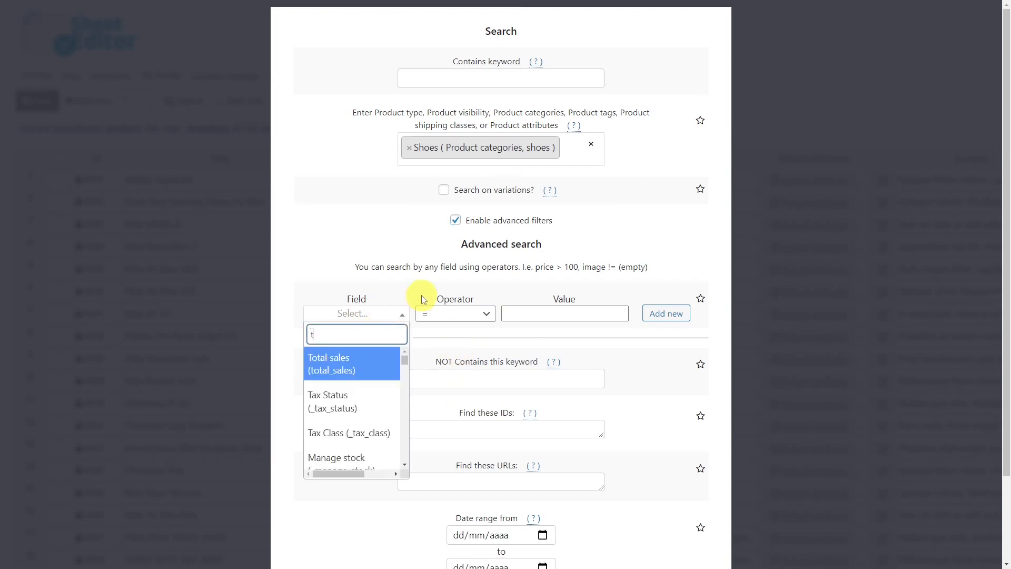
text(ype)
scroll(362, 391, down, 2)
click(362, 454)
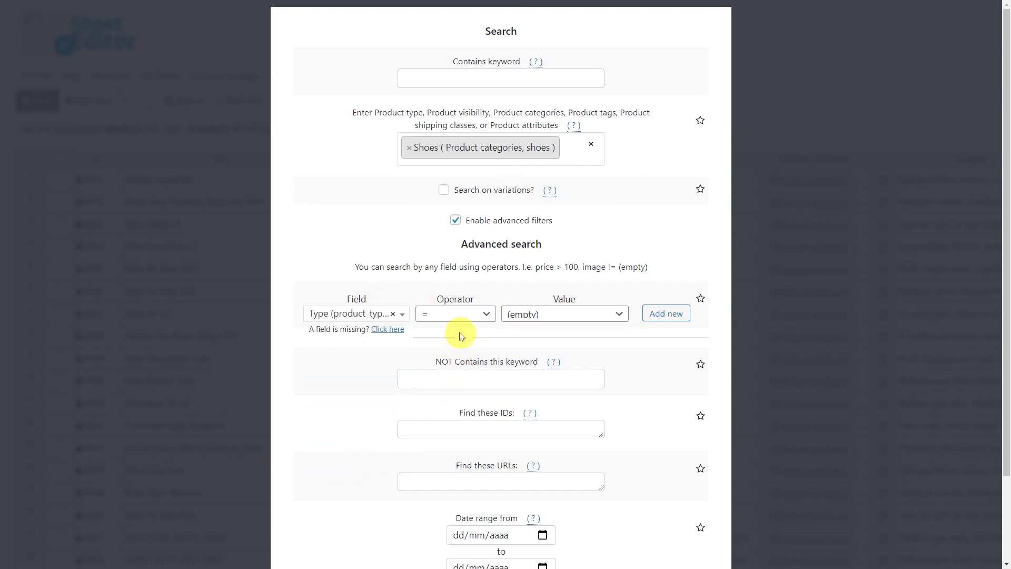
click(553, 314)
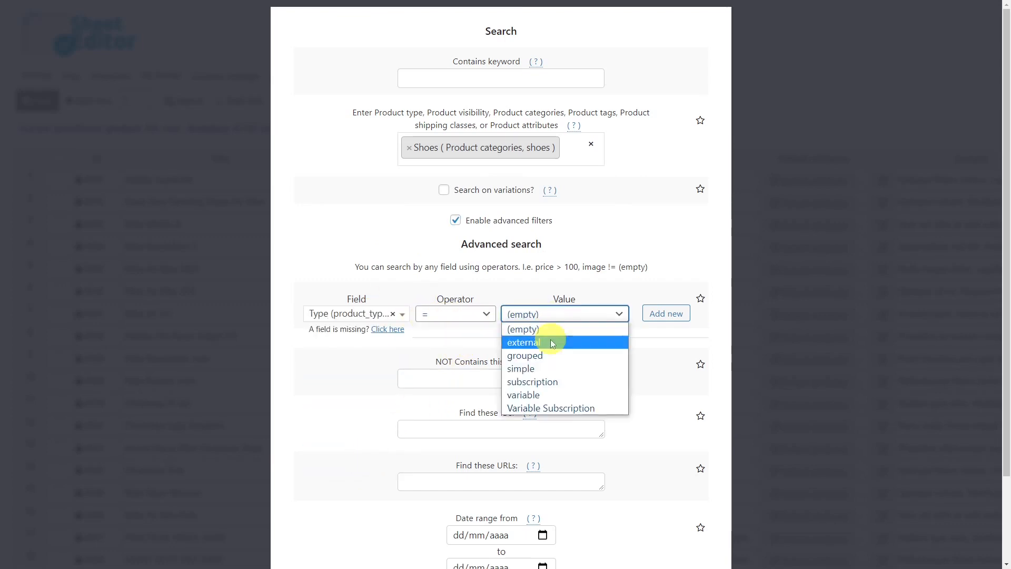
click(548, 394)
scroll(548, 395, down, 2)
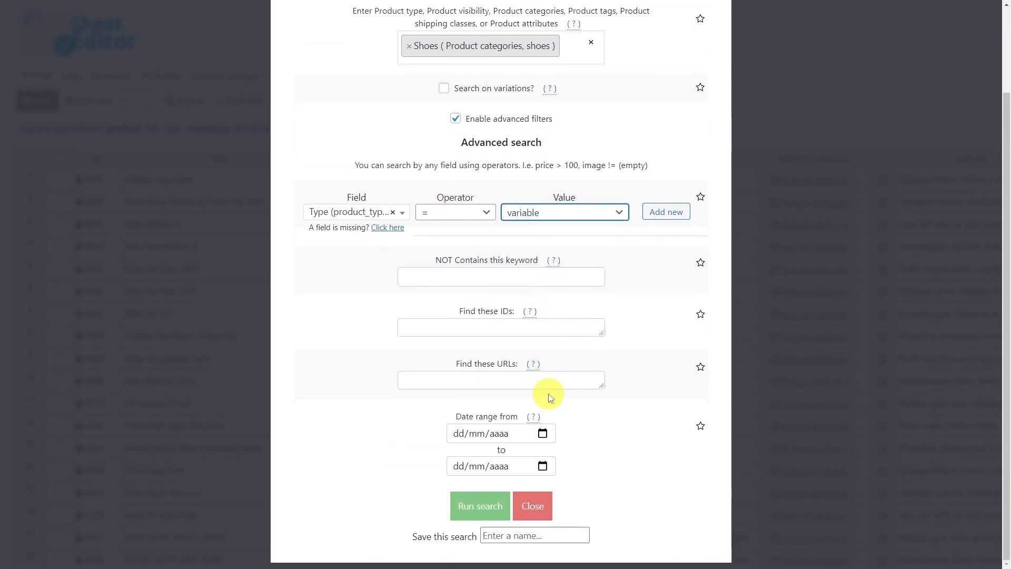
click(482, 513)
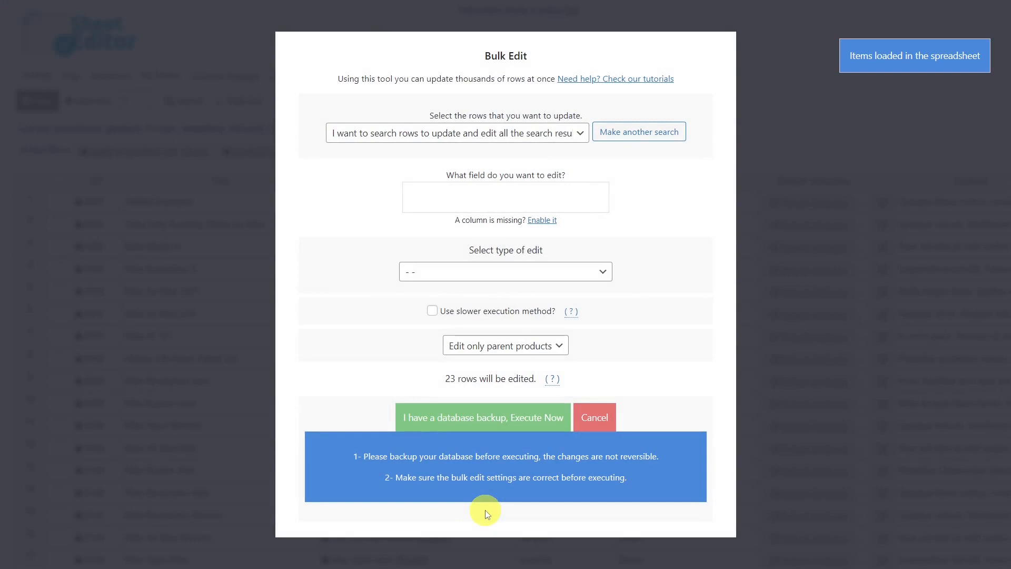
- Set the bulk edit to clear the Default attributes value for the search results, execute it, and close the window
click(453, 196)
text(def)
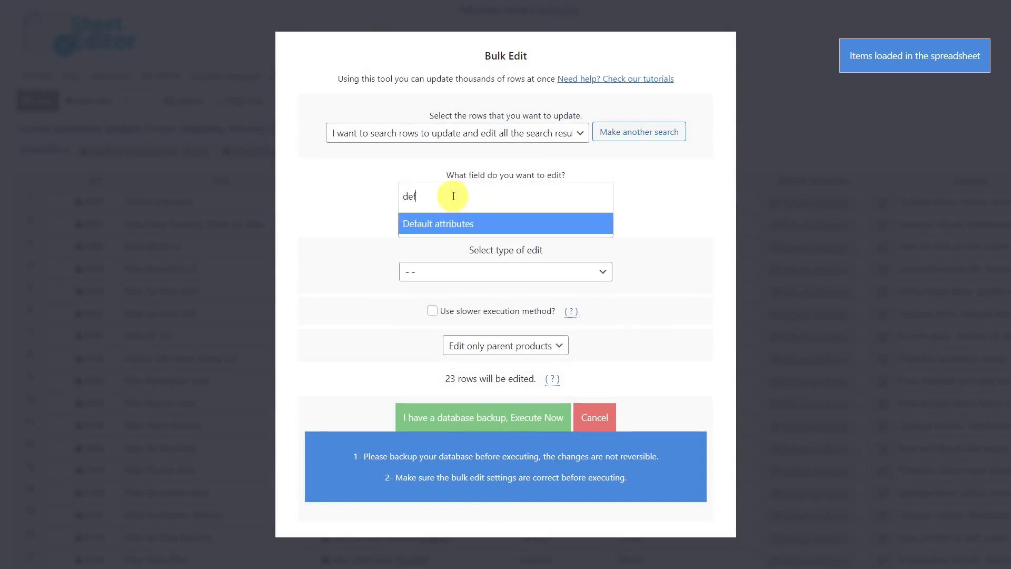
click(459, 224)
click(480, 274)
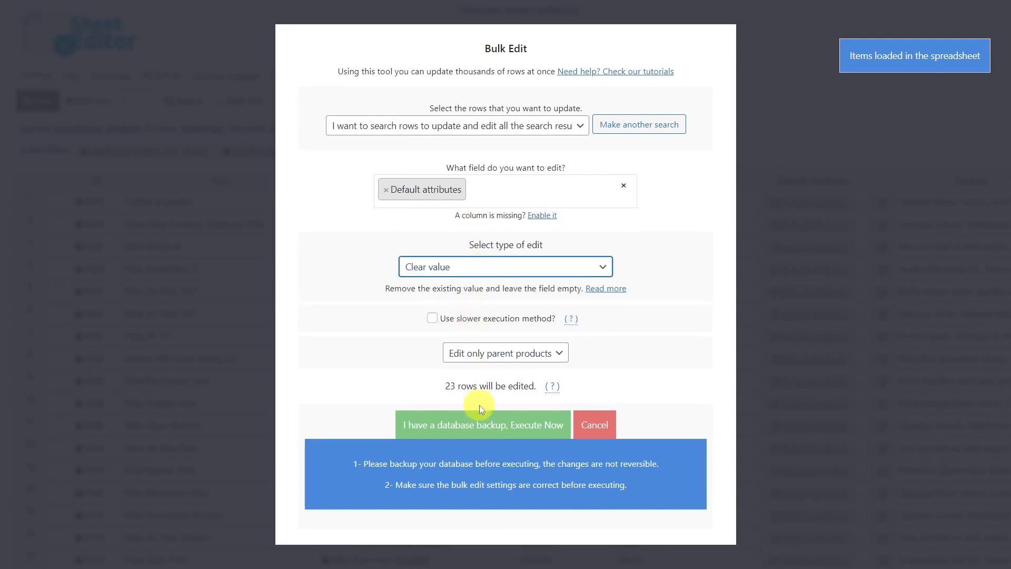
click(489, 427)
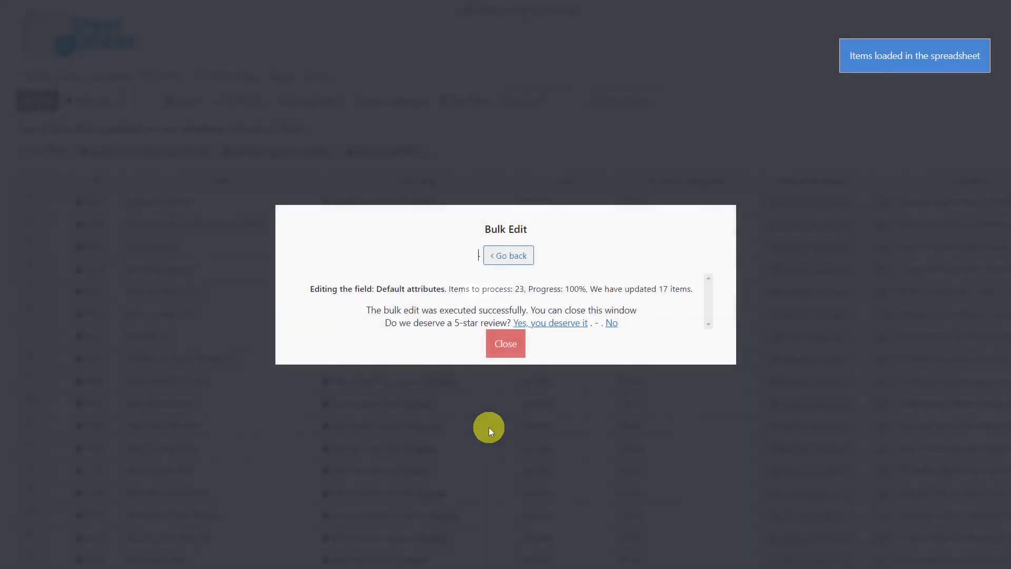
click(504, 343)
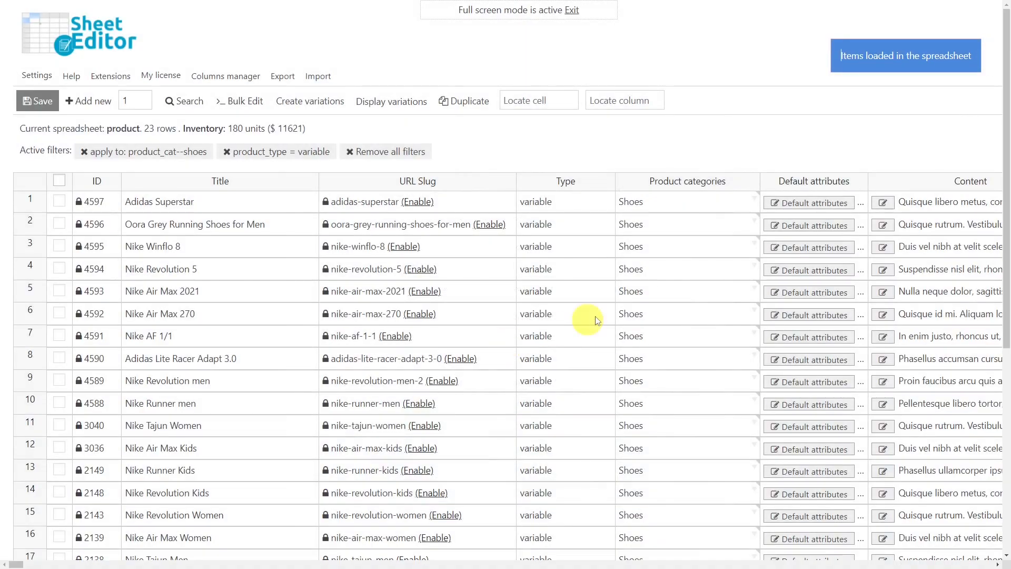
- Open the Adidas Superstar default attributes to check them, then close the window
click(801, 203)
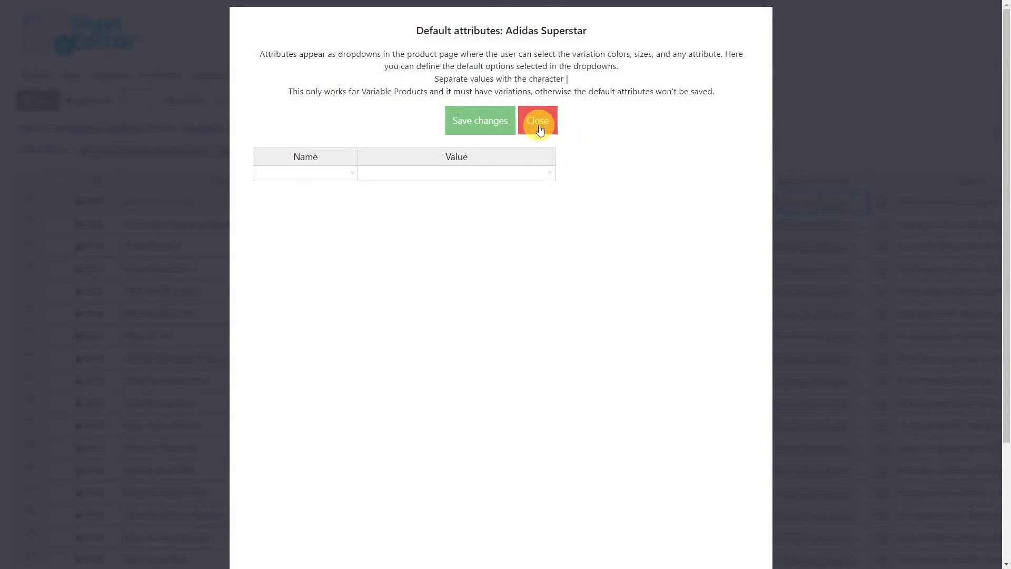
click(537, 120)
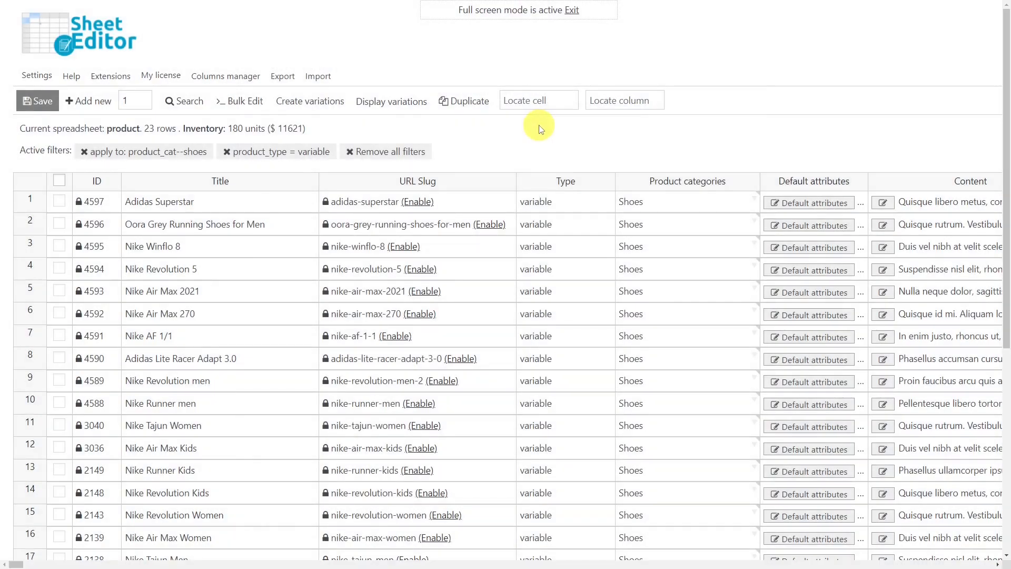